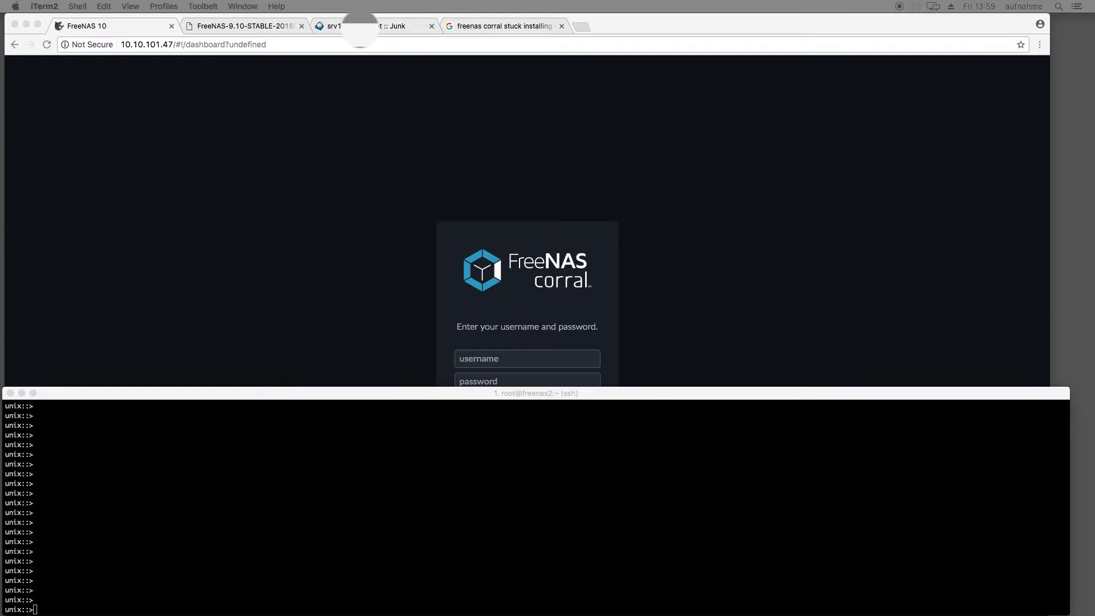
Enter the network interface context and list all interfaces (alc0, vlan0, bridge2).
left_click(97, 461)
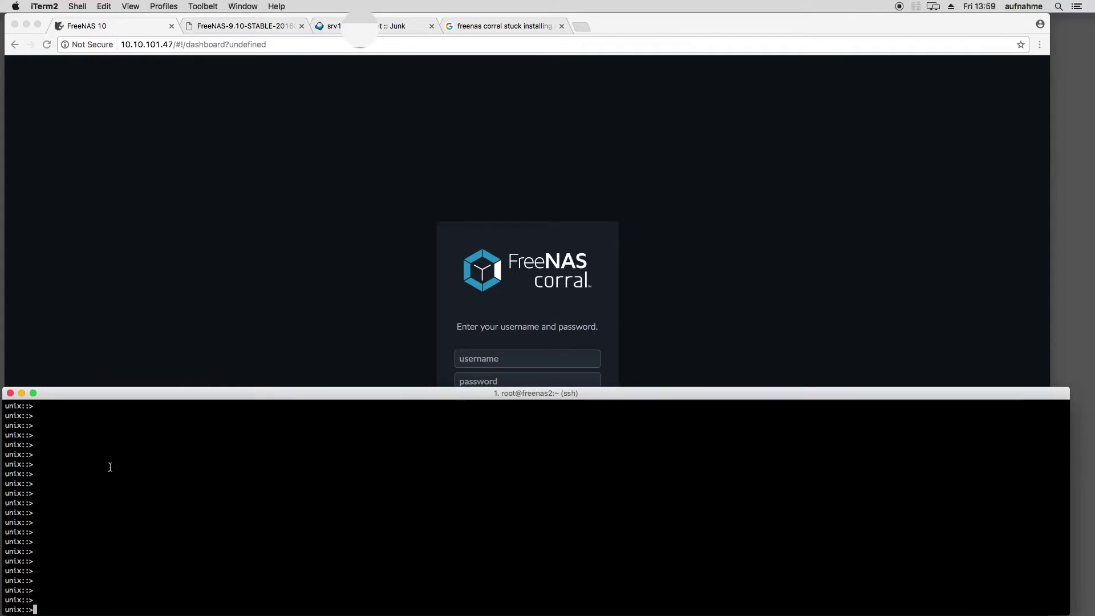
type("network interface")
key("Return")
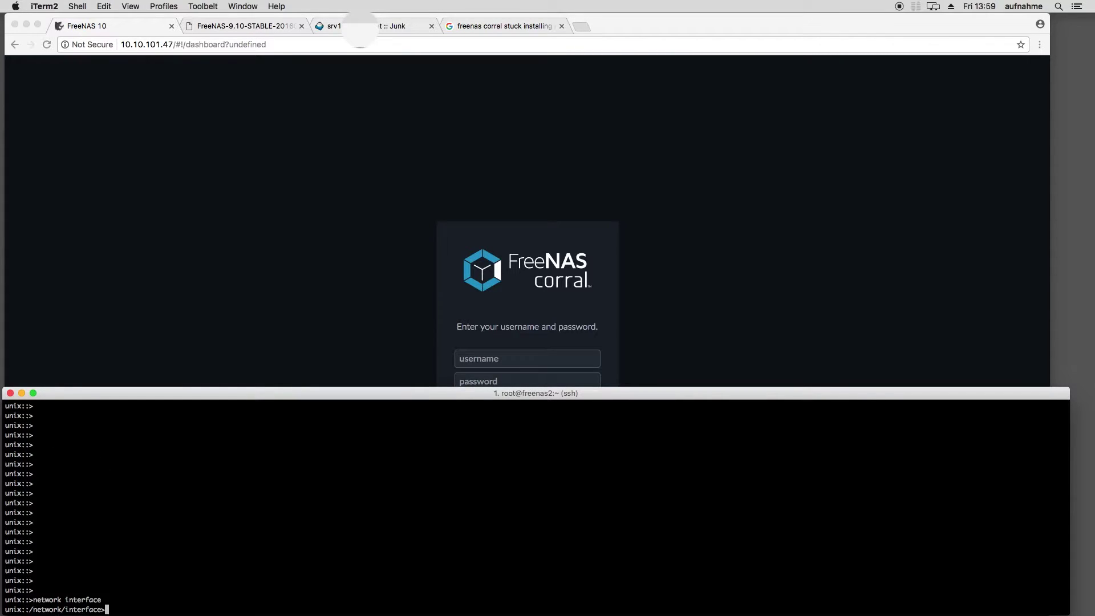
type("show")
key("Return")
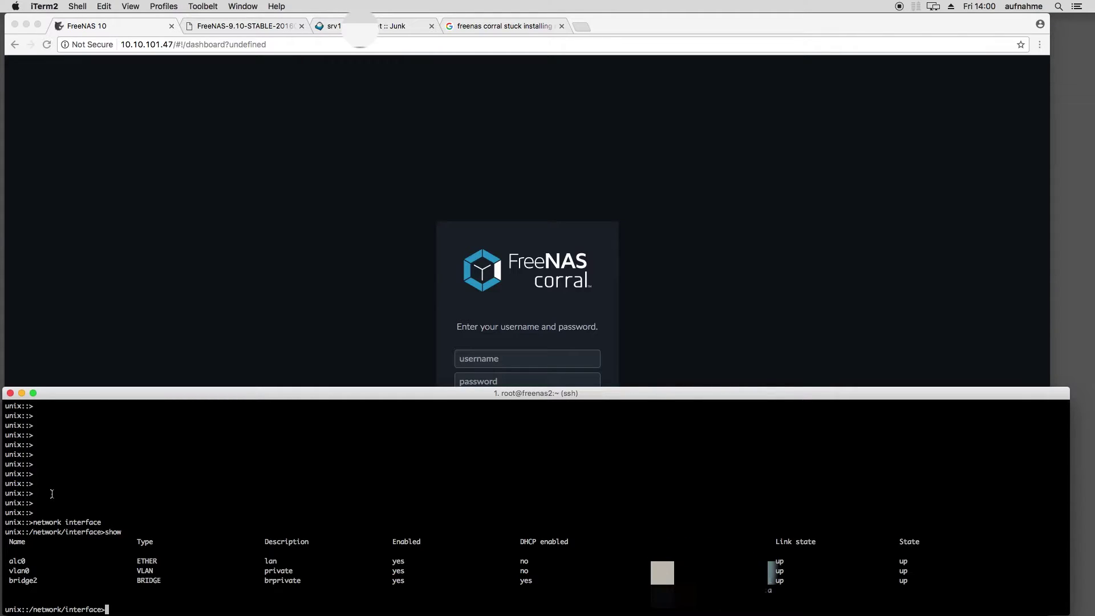
Inspect vlan0's properties (VLAN tag 5 on alc0), then return to the interface context.
type("vlan0")
key("Return")
type("show")
key("Return")
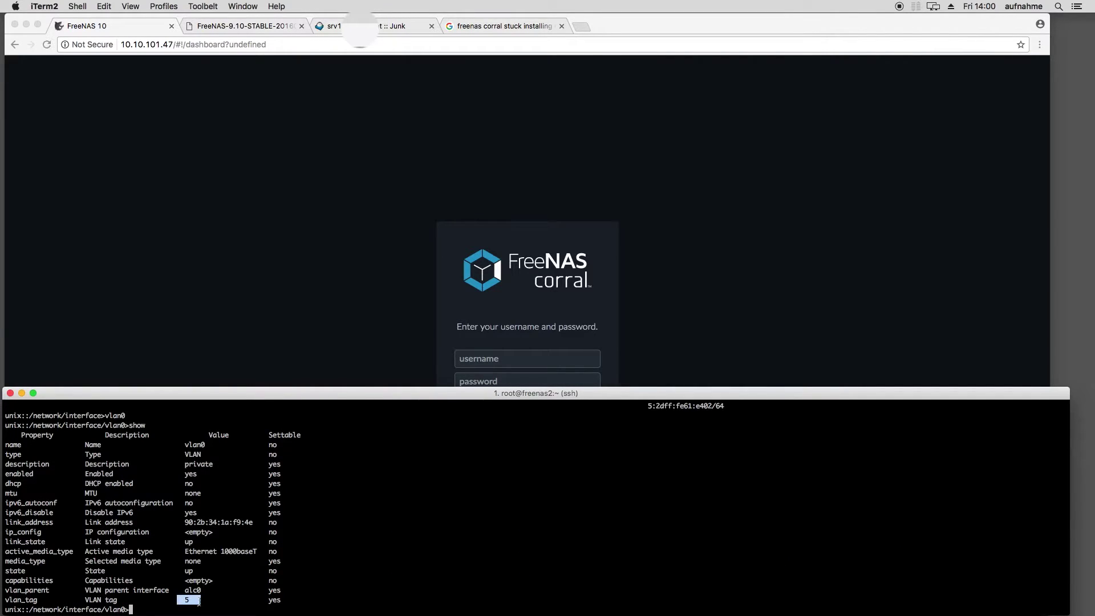
type("..")
key("Return")
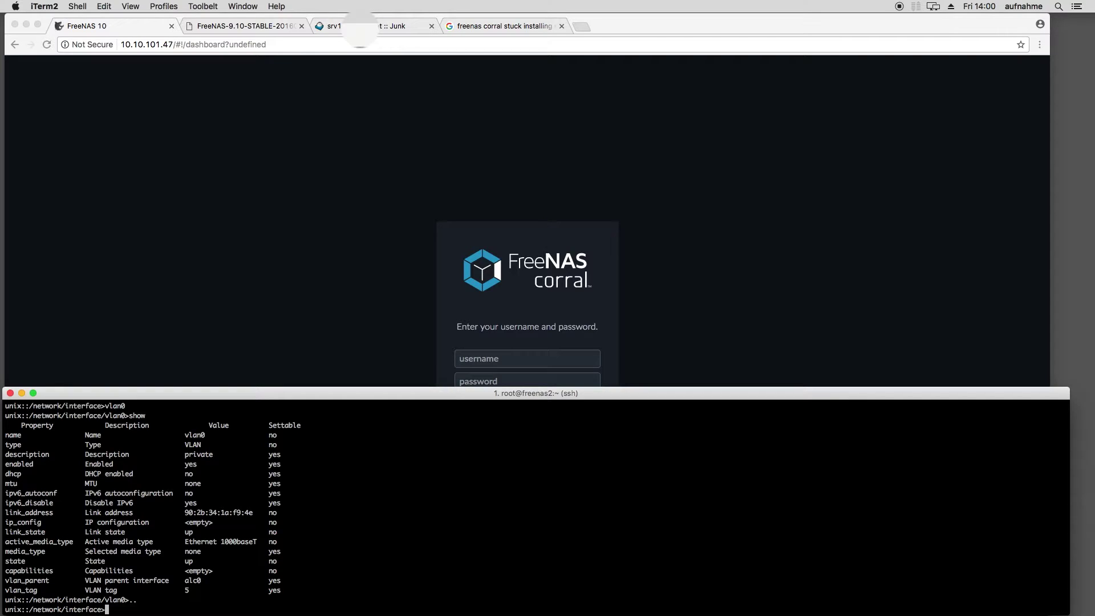
Run create type=VLAN with description VoIP, ipv6_disable=yes, vlan_parent=alc0 and vlan_tag=21.
type("create type=VLAN enabled=yes dess")
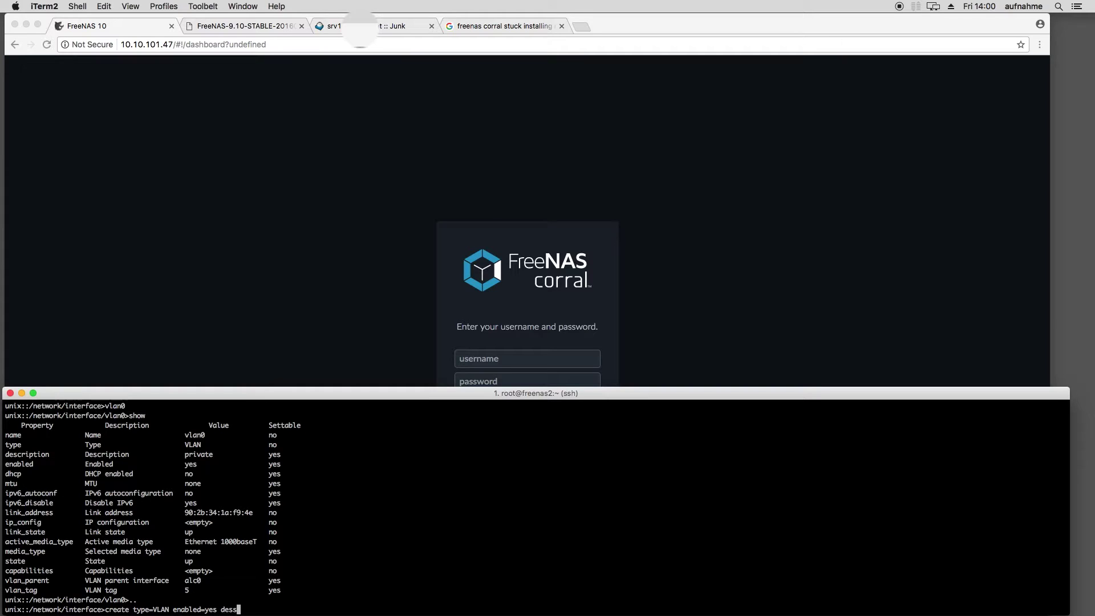
key("BackSpace")
key("Tab")
type("VoIP")
key("Tab")
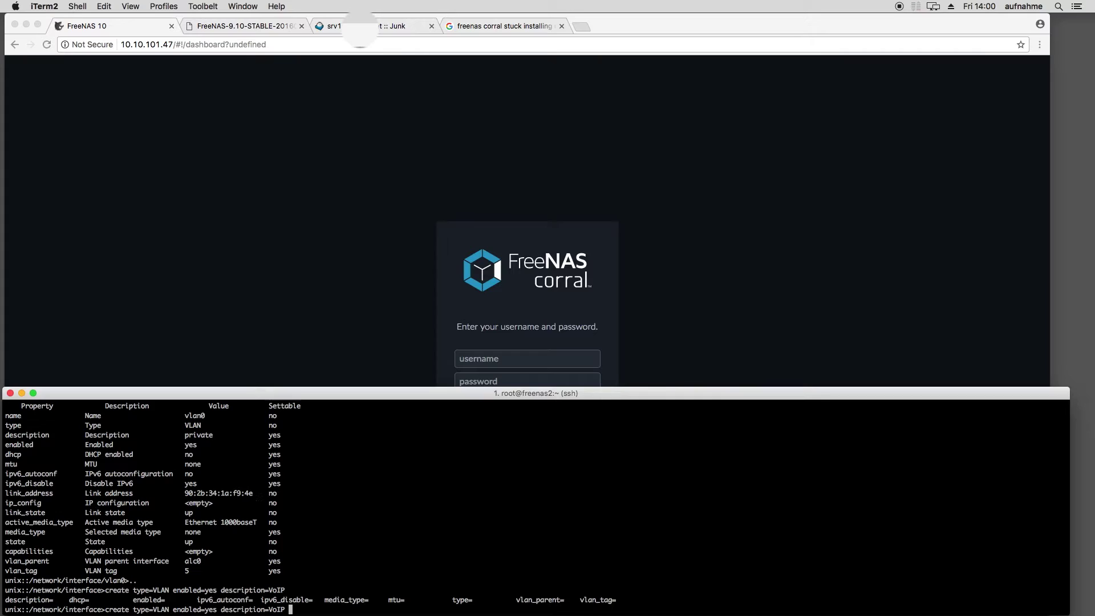
type("ipv6_di")
key("Tab")
type("yes vlan_parent=alc0 ")
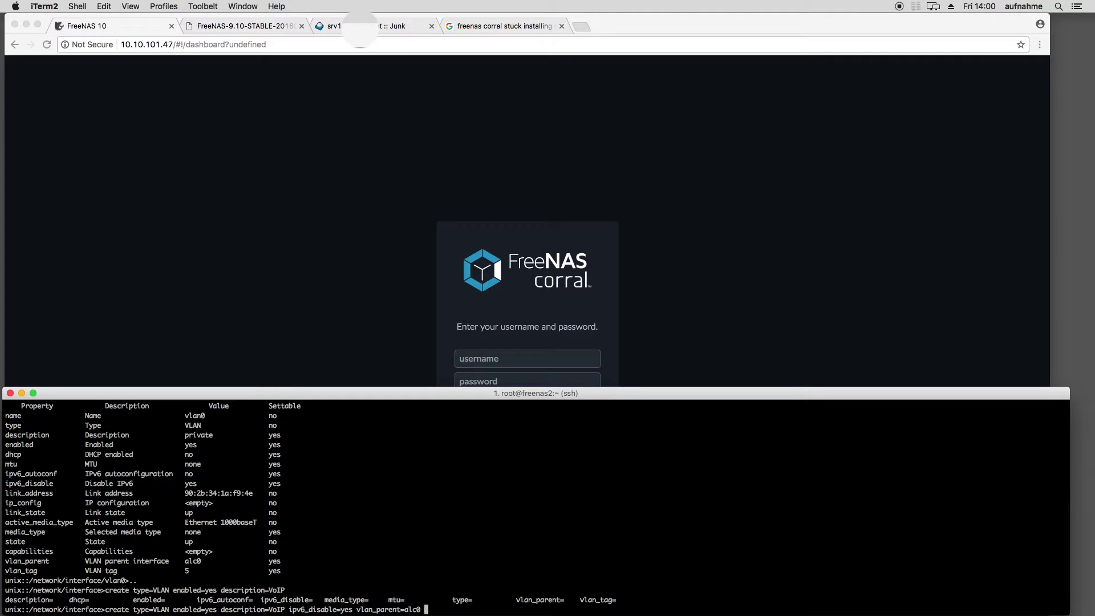
type("vlan_tag=21")
key("Return")
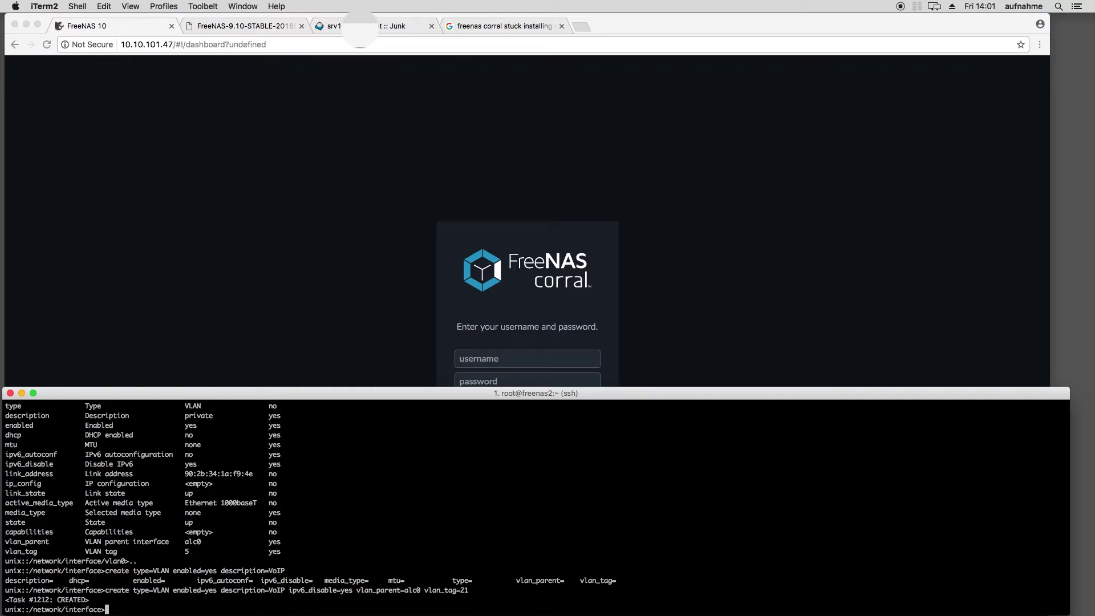
Draft a VoIP bridge create command, abort it, and list interfaces to find the new VLAN's name.
type("create type=BRIDGE")
key("Tab")
type("enabled=yes")
key("Tab")
key("Tab")
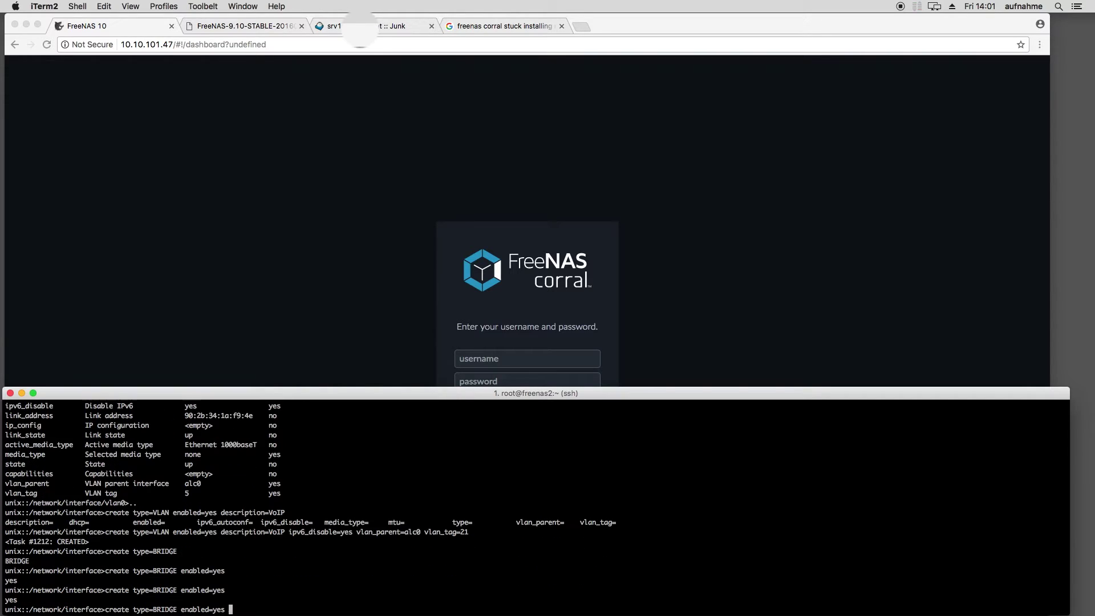
key("Tab")
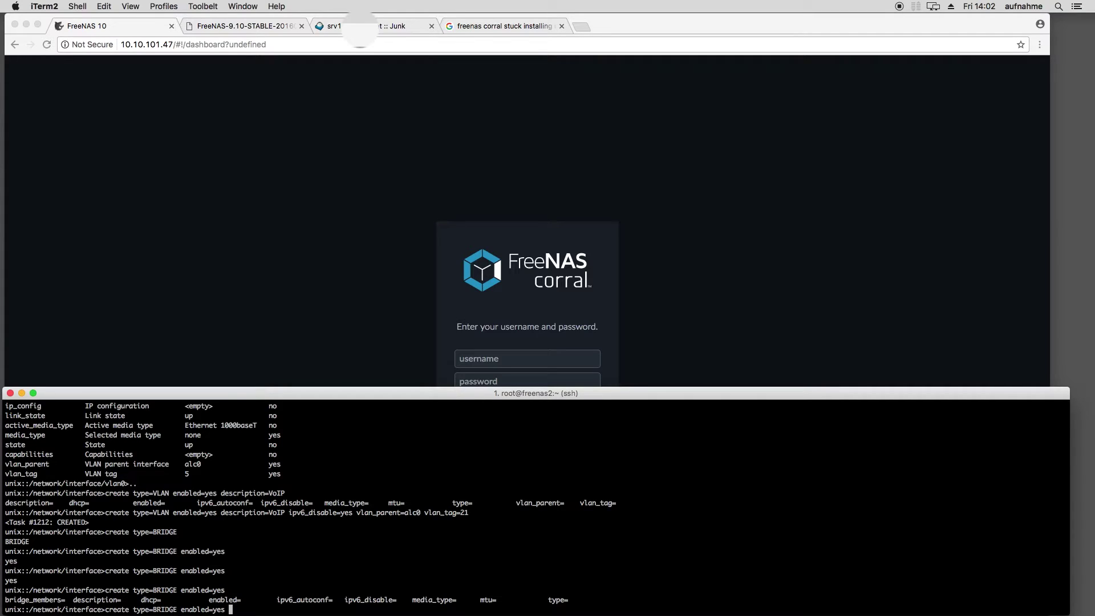
type("ipv6_disable=yes description=")
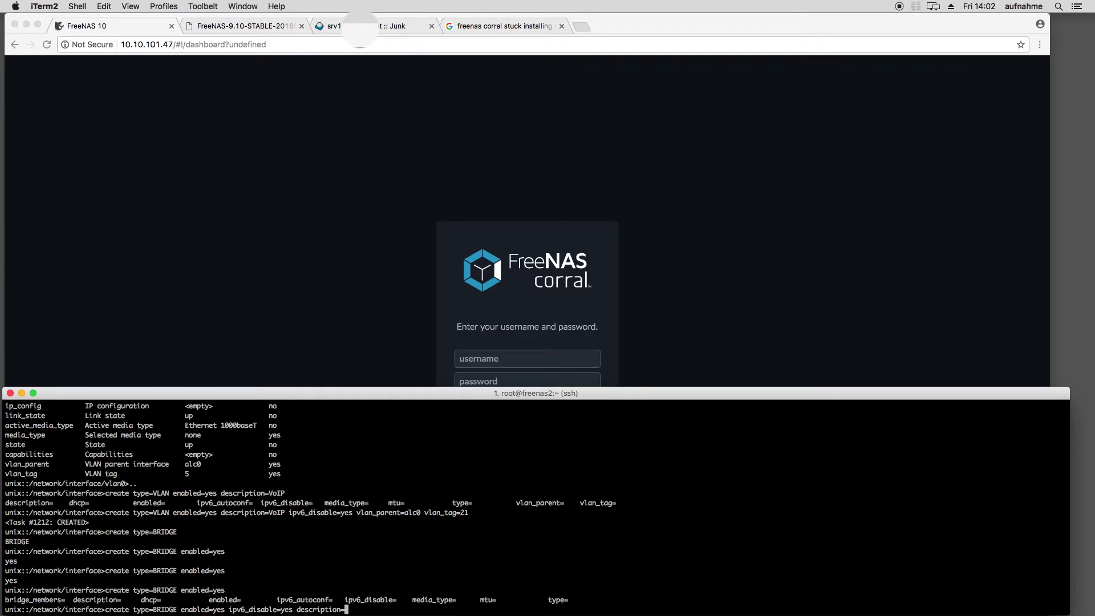
type("VoIP bridge_members=")
key("ctrl+c")
type("show")
key("Return")
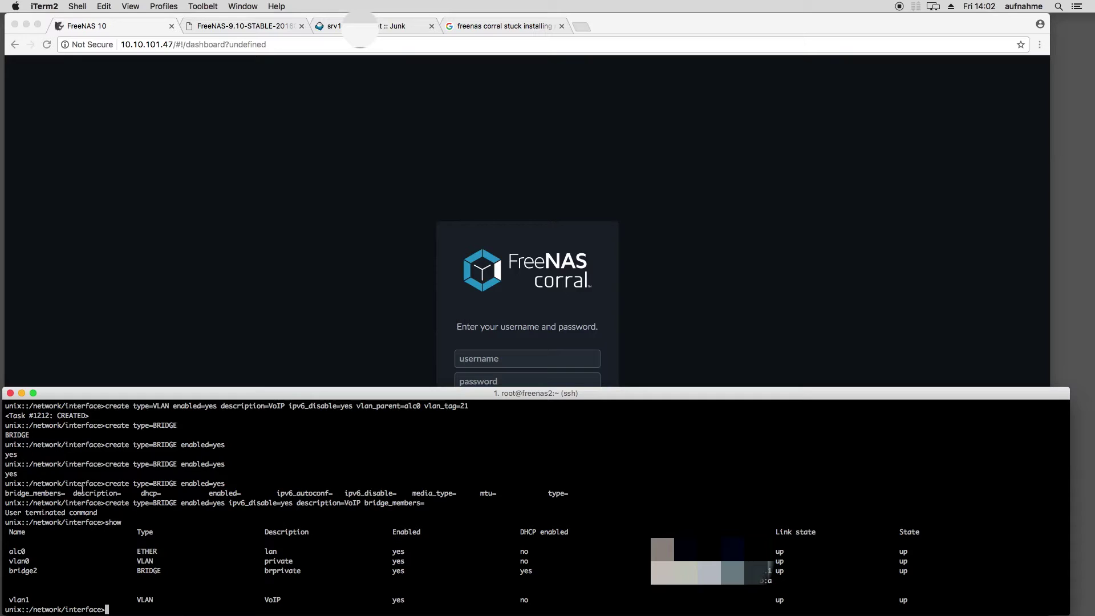
Reuse the bridge command with bridge_members=vlan1 to create bridge3, then confirm it in the list.
left_click_drag(105, 502, 425, 503)
key("super+v")
type("vlan1")
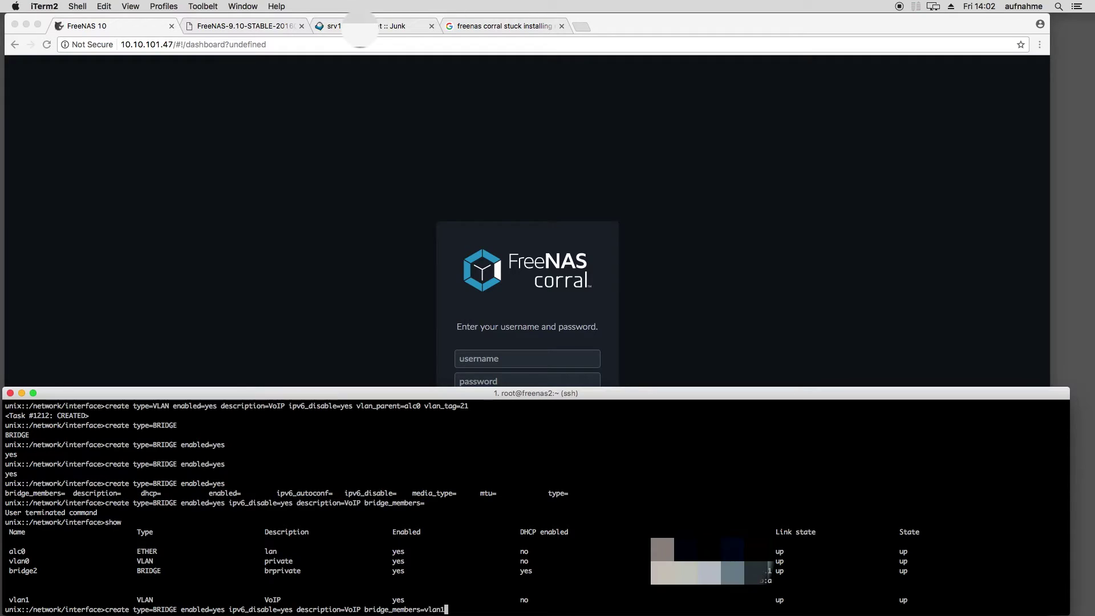
key("Return")
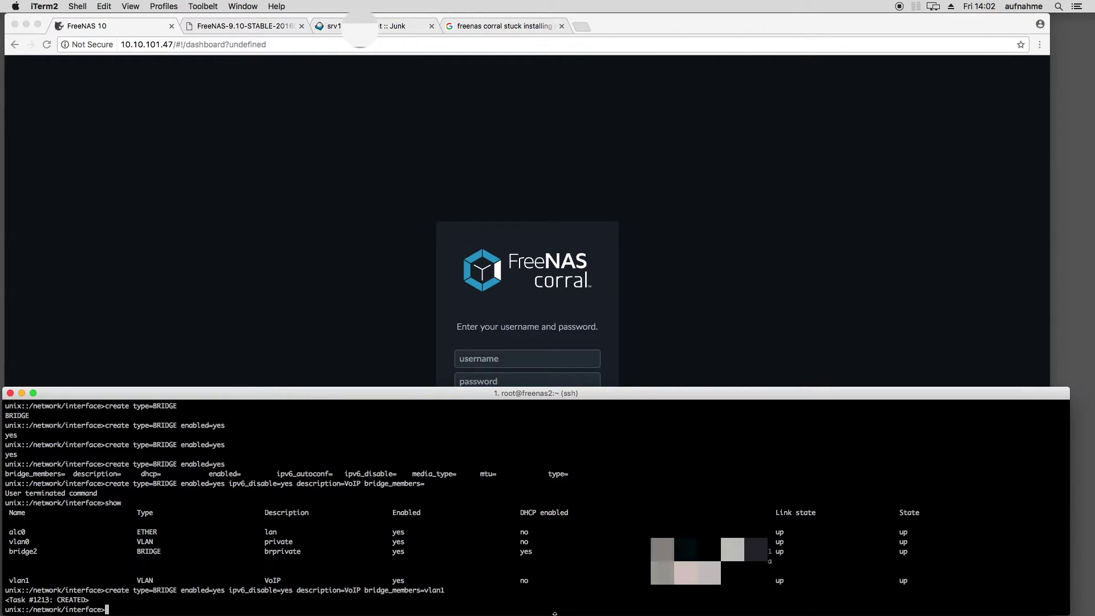
type("show")
key("Return")
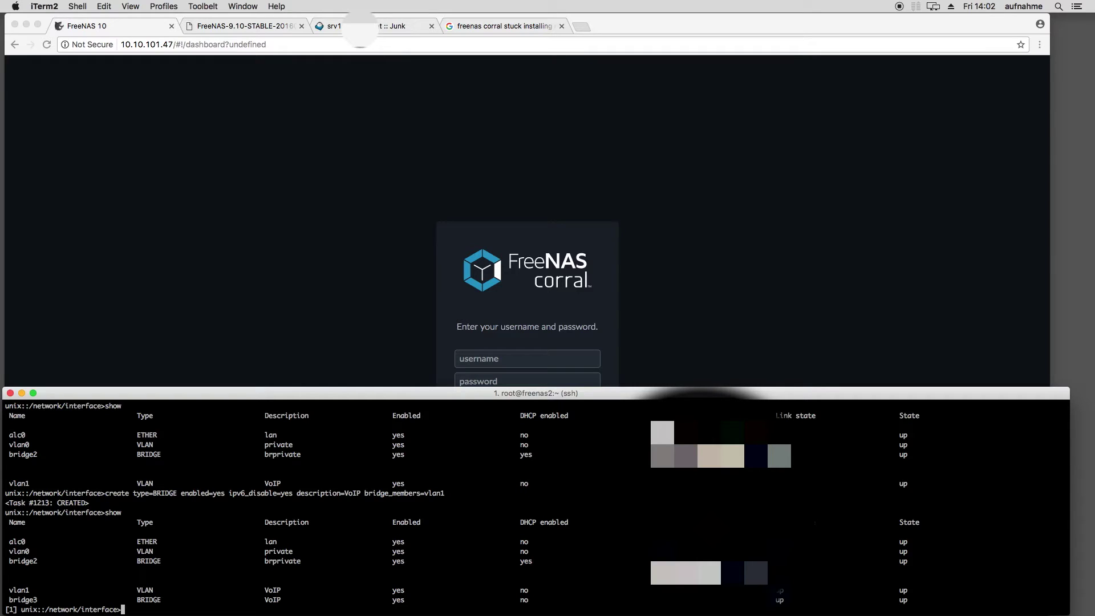
Begin a create command for an enabled VLAN described WAN, correcting the type from BRIDGE to VLAN.
type("create type=BRIDGE")
key("Tab")
key("BackSpace")
key("BackSpace")
key("BackSpace")
key("BackSpace")
key("BackSpace")
key("BackSpace")
type("VLAN")
key("Tab")
key("Tab")
type("enabled=ye")
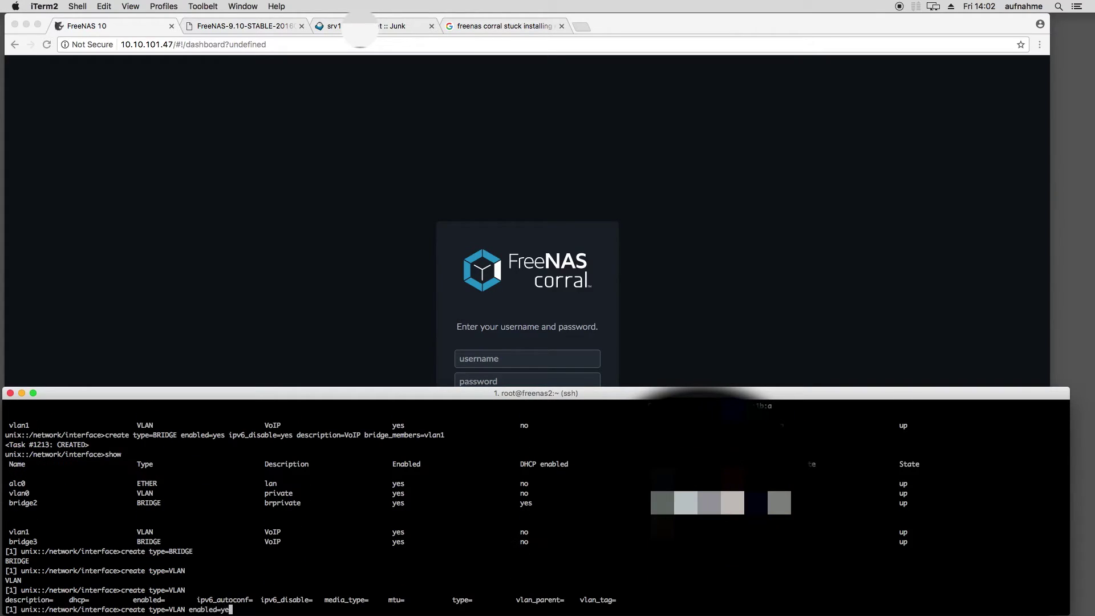
type("s dess")
key("Tab")
type("WAN ip")
key("Tab")
type("dis")
Finish it with IPv6 disabled, parent alc0 and tag 22, run it, then start the WAN bridge command.
key("Tab")
type("yes ")
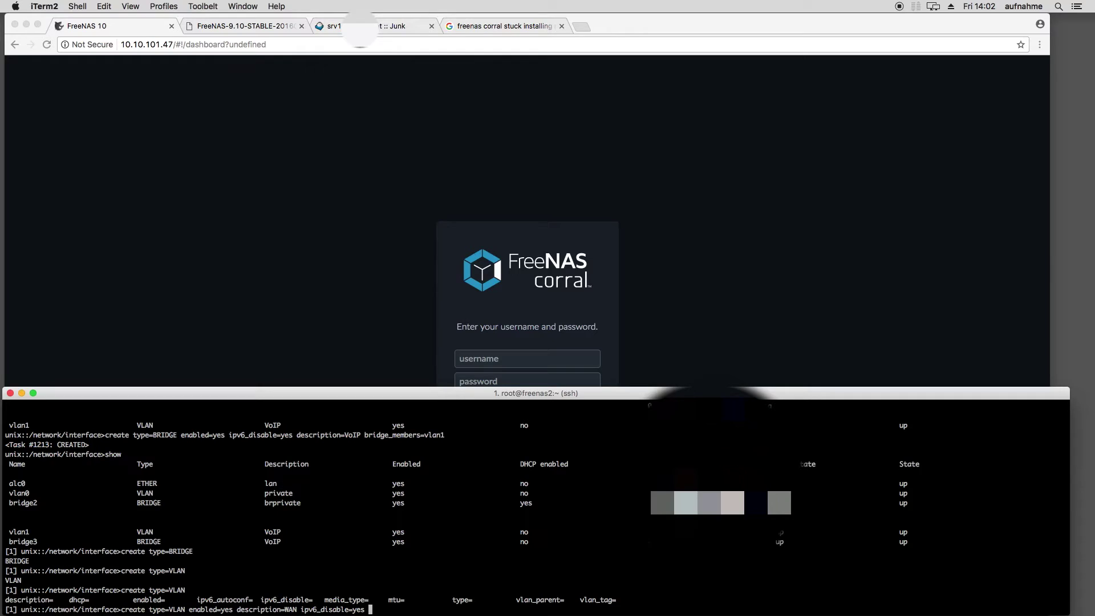
type("vl")
key("Tab")
type("p")
key("Tab")
type("alc")
key("BackSpace")
key("BackSpace")
type("lc0")
key("Tab")
type("vl")
key("Tab")
type("tag=22")
key("Return")
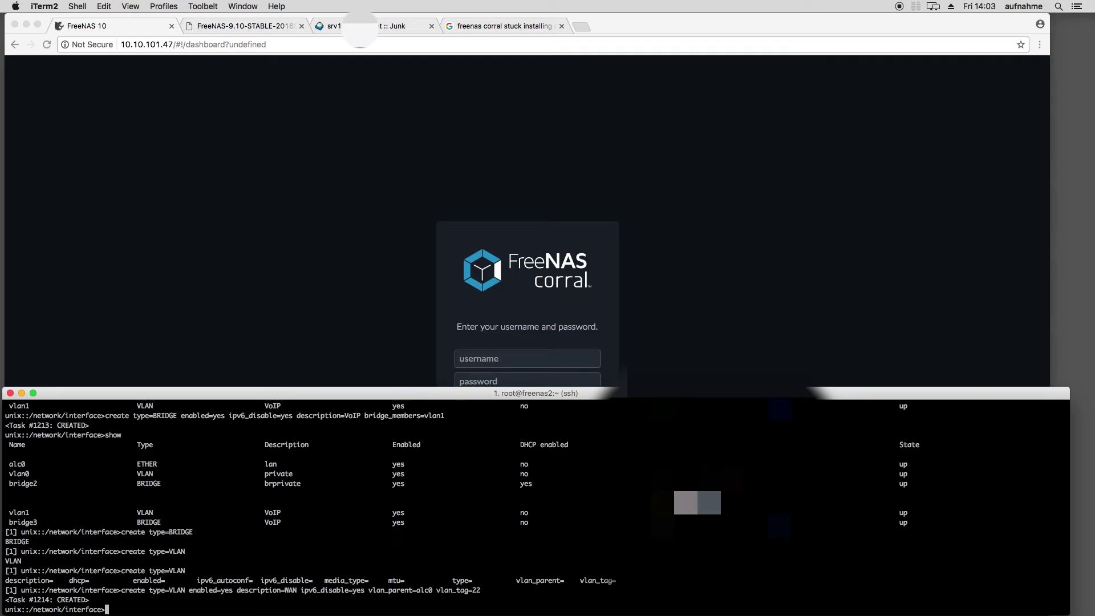
type("create type=BRIDGE enabled=yes description=")
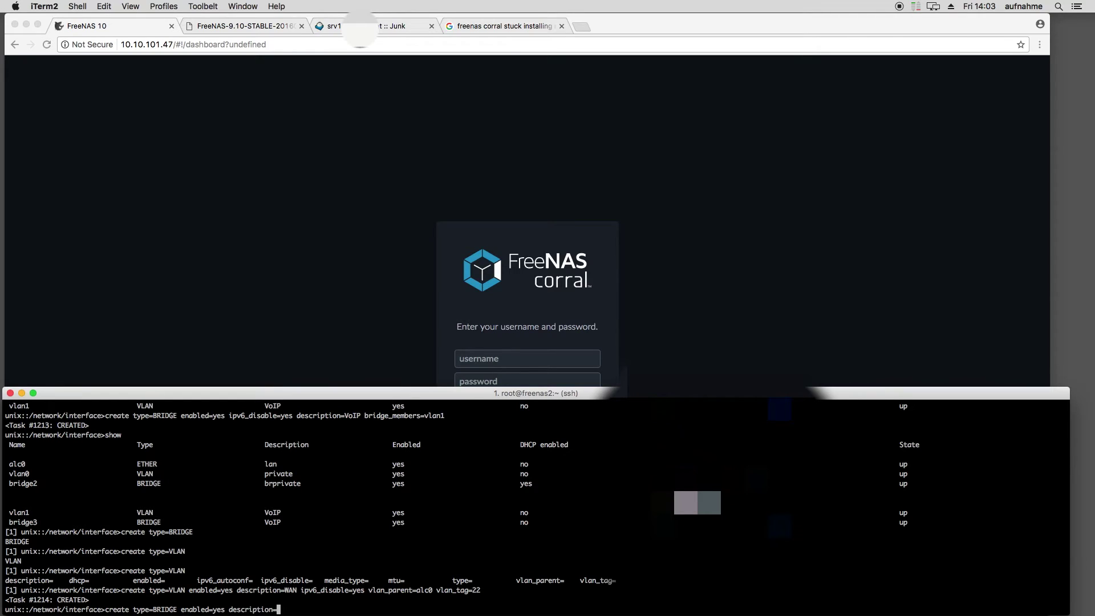
type("WrWAN")
Create the brWAN bridge with IPv6 disabled, dhcp=no and member vlan2.
key("Tab")
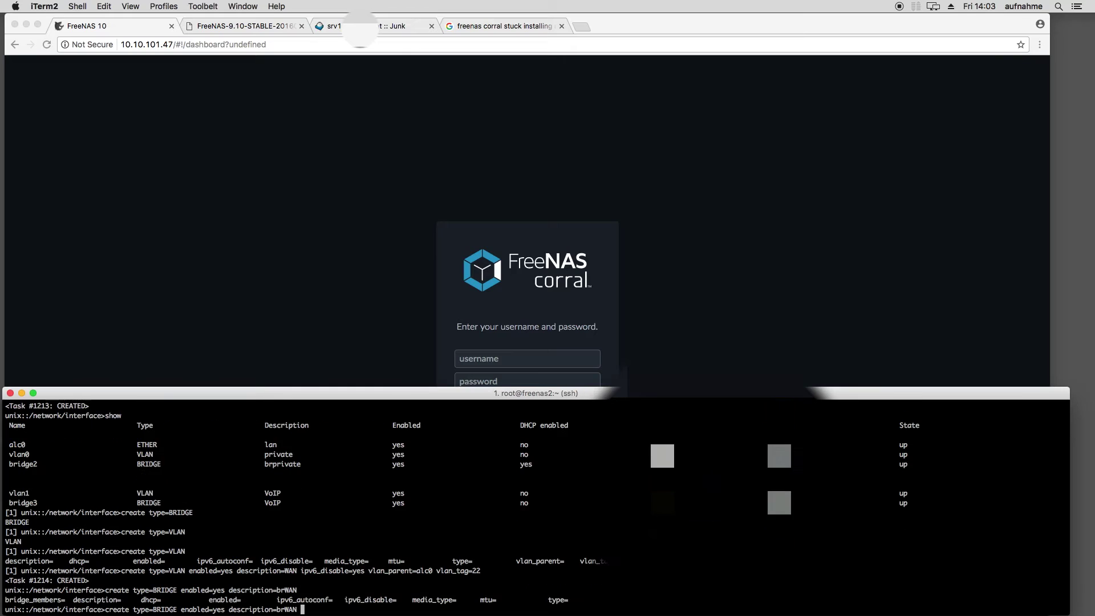
type("ipv6_e")
key("Tab")
type("yes dhcp=no bridge_members=")
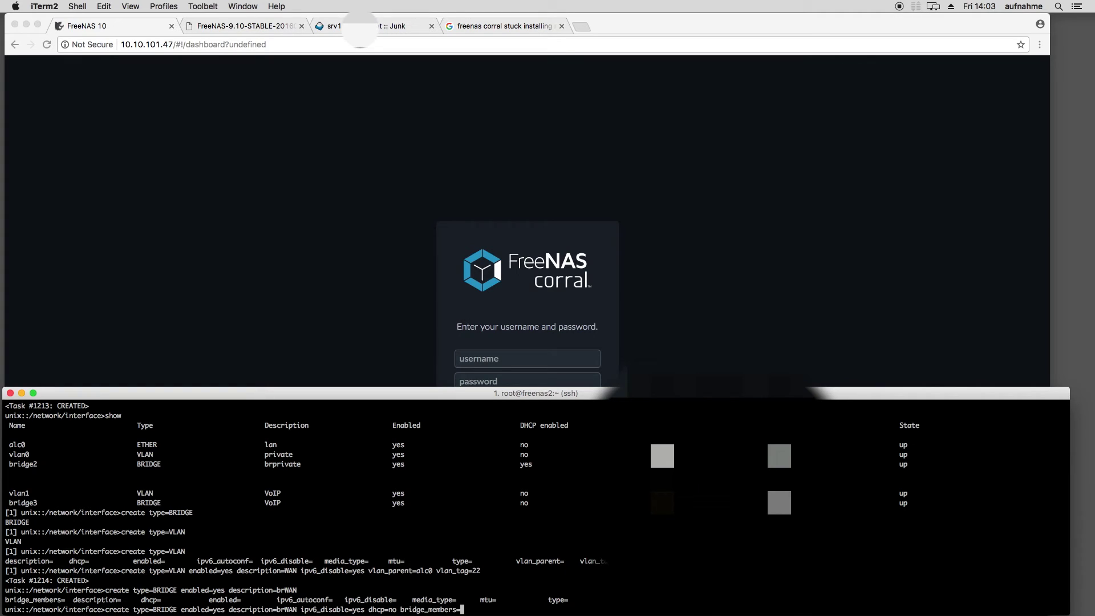
type("vlan2")
key("Return")
List interfaces and highlight vlan2, bridge3 and vlan1 in the output.
type("show")
key("Return")
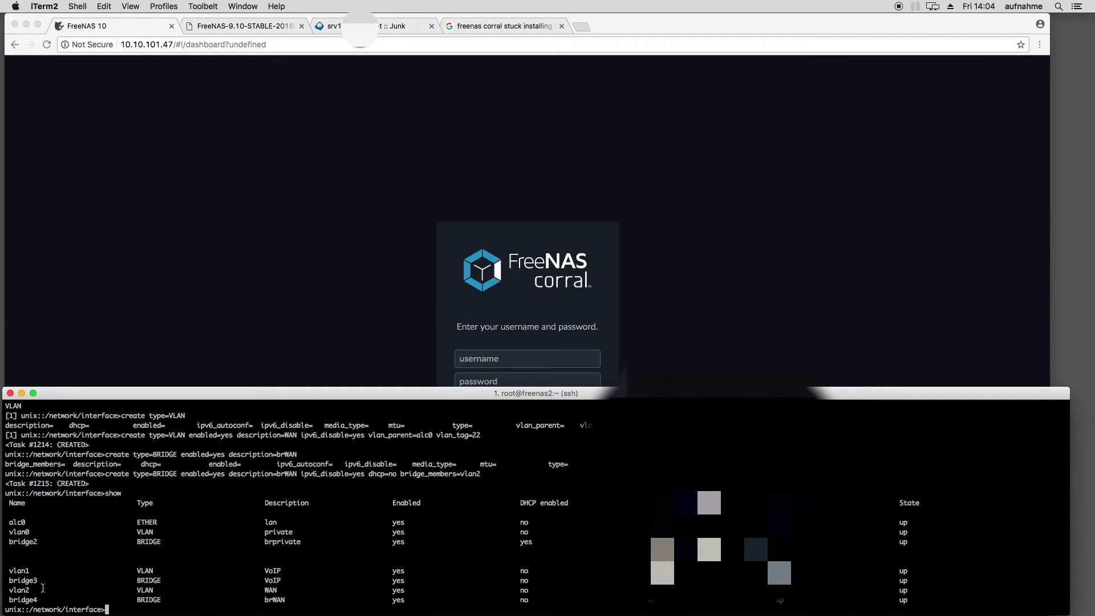
left_click_drag(21, 591, 14, 591)
left_click(18, 592)
left_click_drag(21, 581, 26, 583)
left_click_drag(22, 571, 29, 571)
Log in to FreeNAS Corral as root with the account password and open the pfsense_demo VM.
left_click(272, 337)
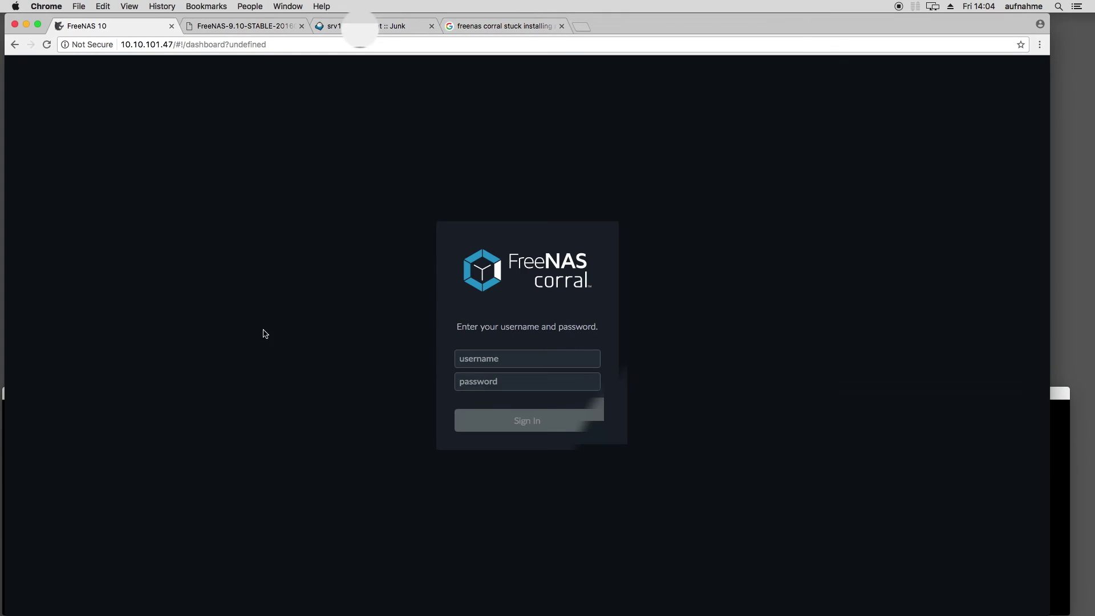
left_click(456, 358)
type("root")
key("Tab")
type("***")
key("BackSpace")
key("BackSpace")
key("BackSpace")
type("*****")
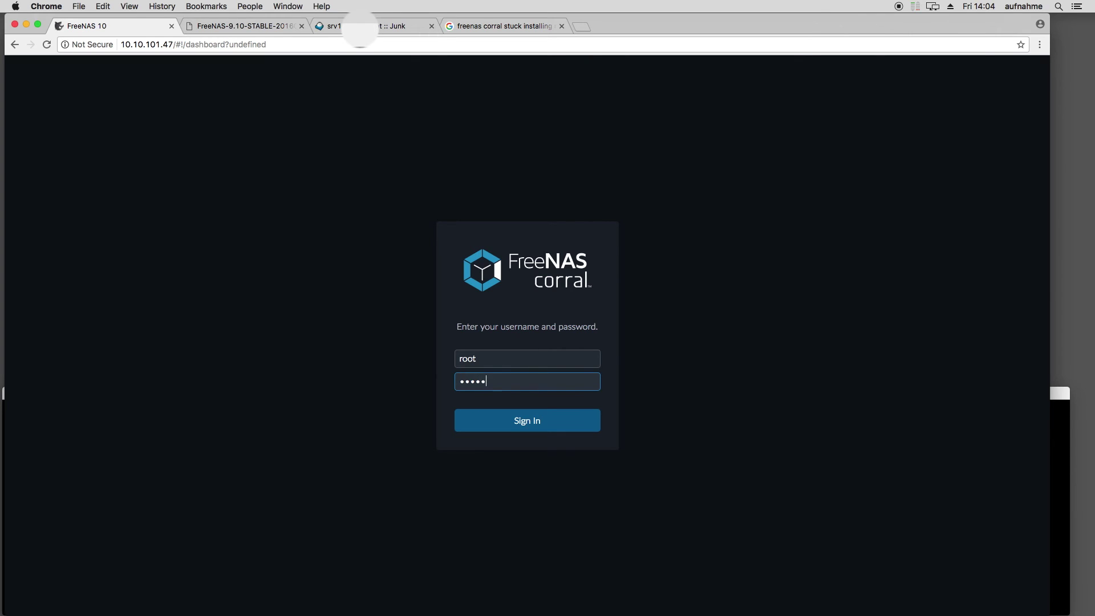
type("****")
key("Return")
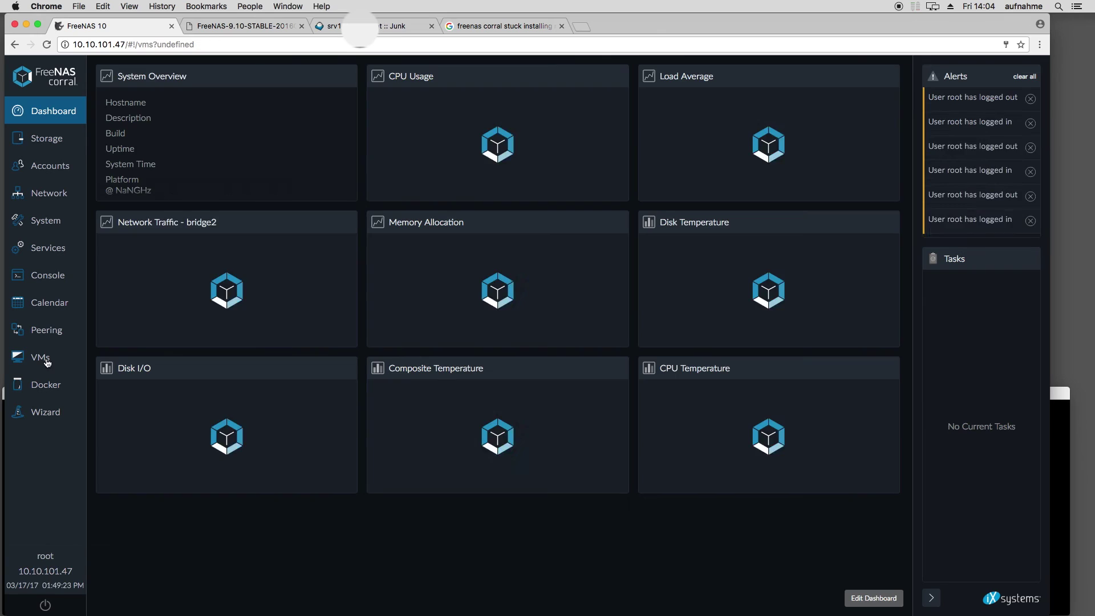
left_click(48, 359)
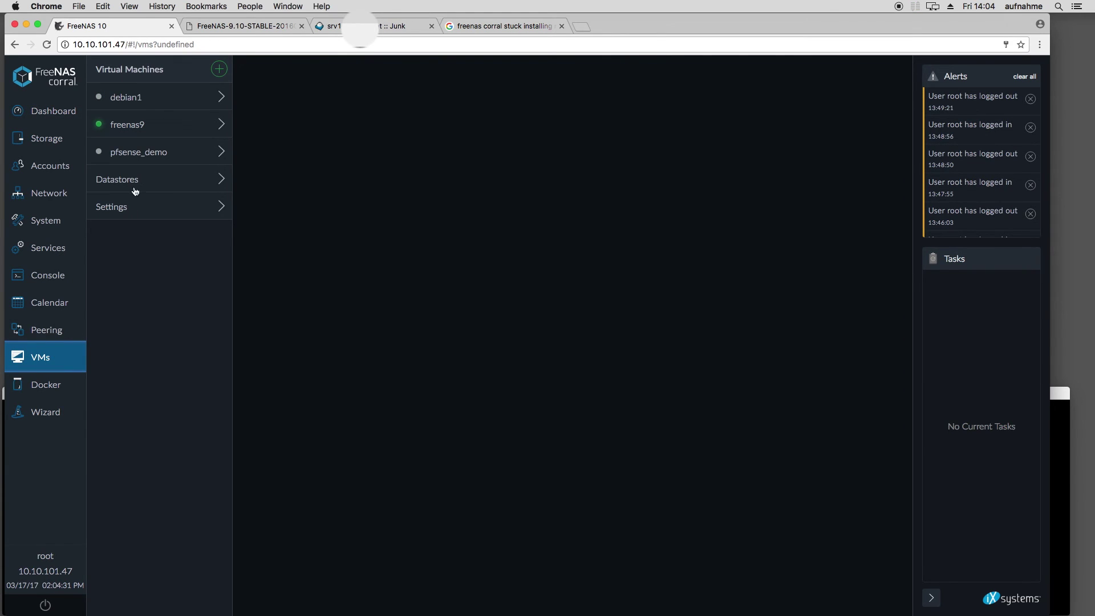
left_click(159, 157)
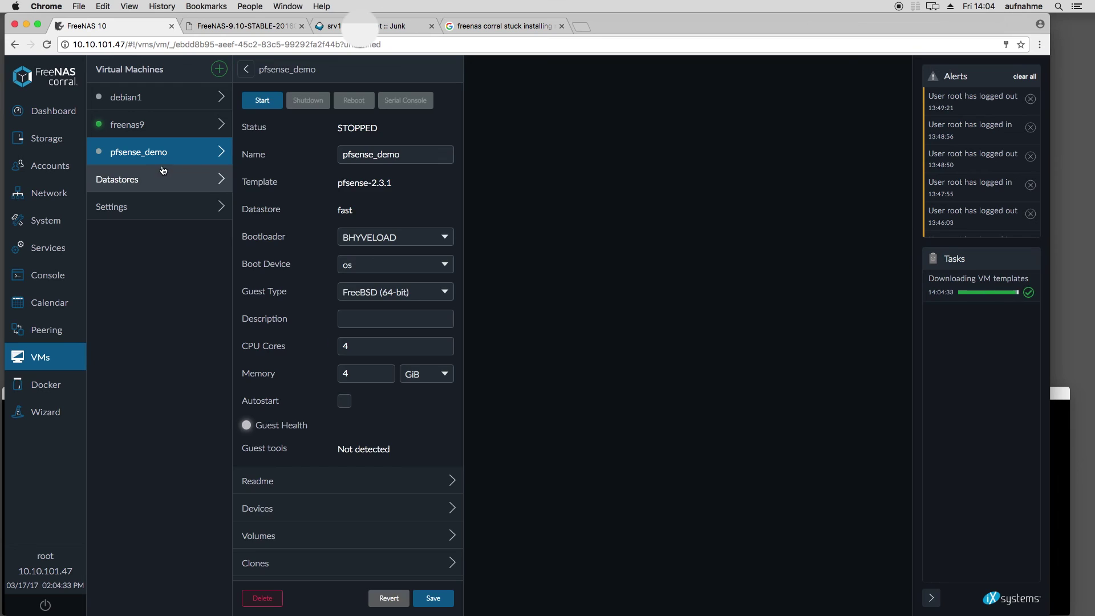
Switch pfsense_demo's wan NIC bridge interface from bridge4 to bridge3 and save.
left_click(284, 509)
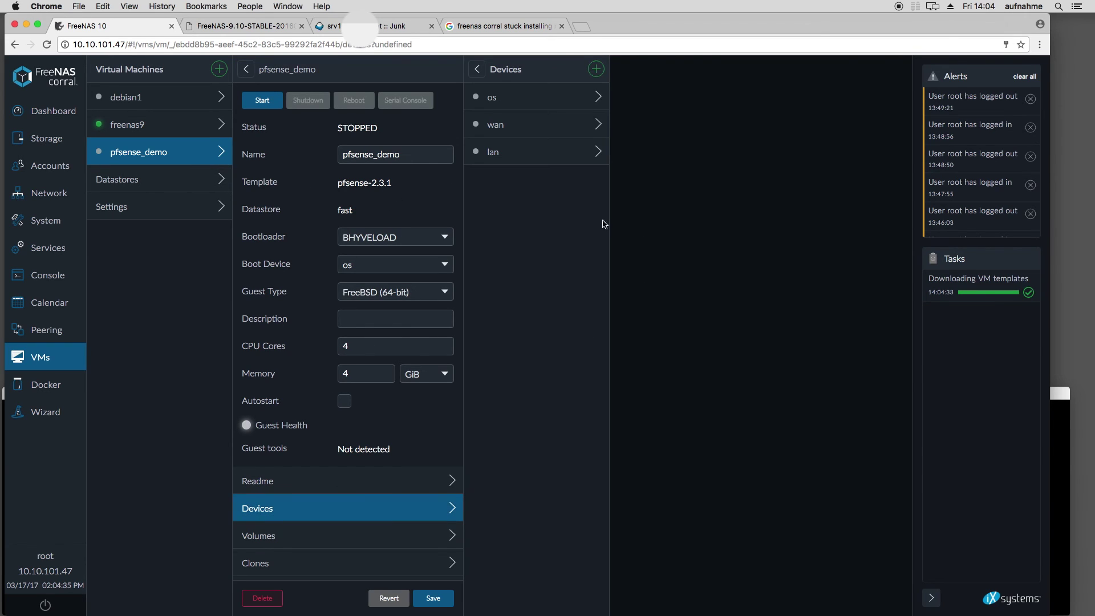
left_click(553, 162)
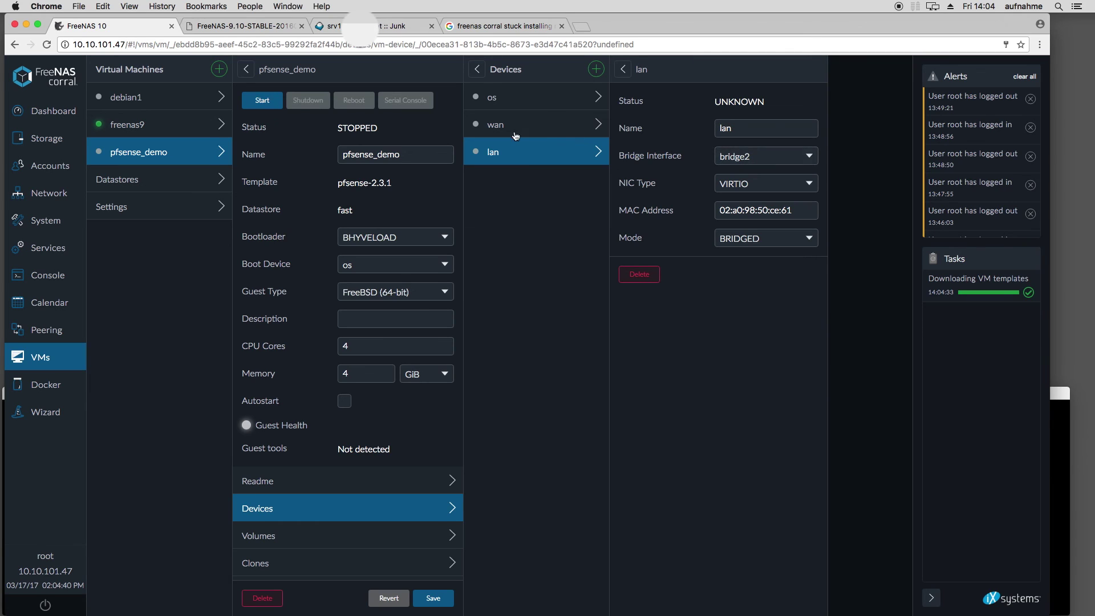
left_click(515, 133)
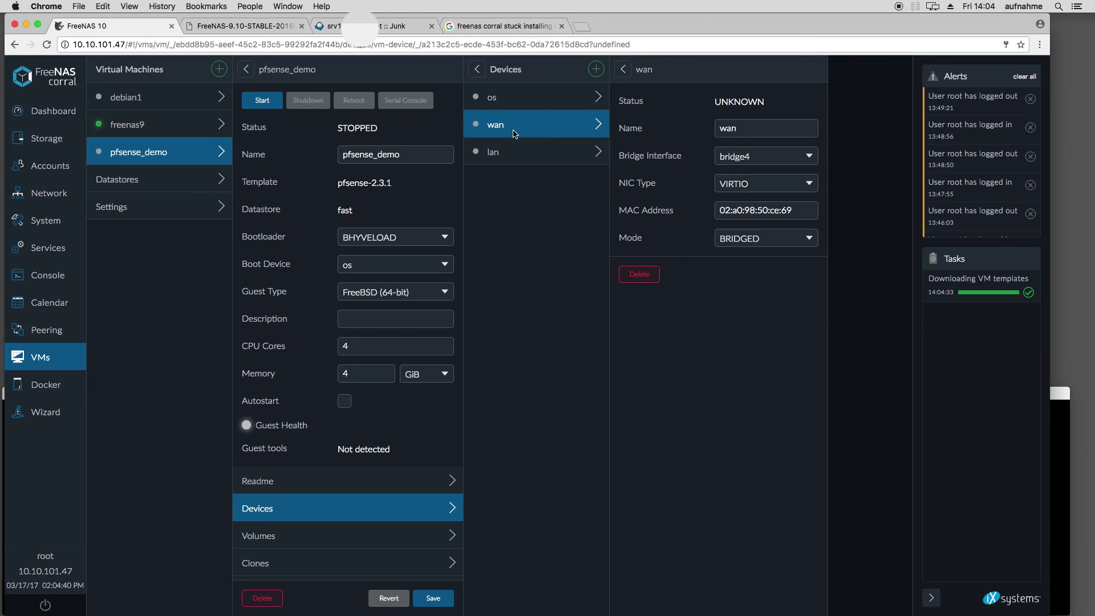
left_click(778, 154)
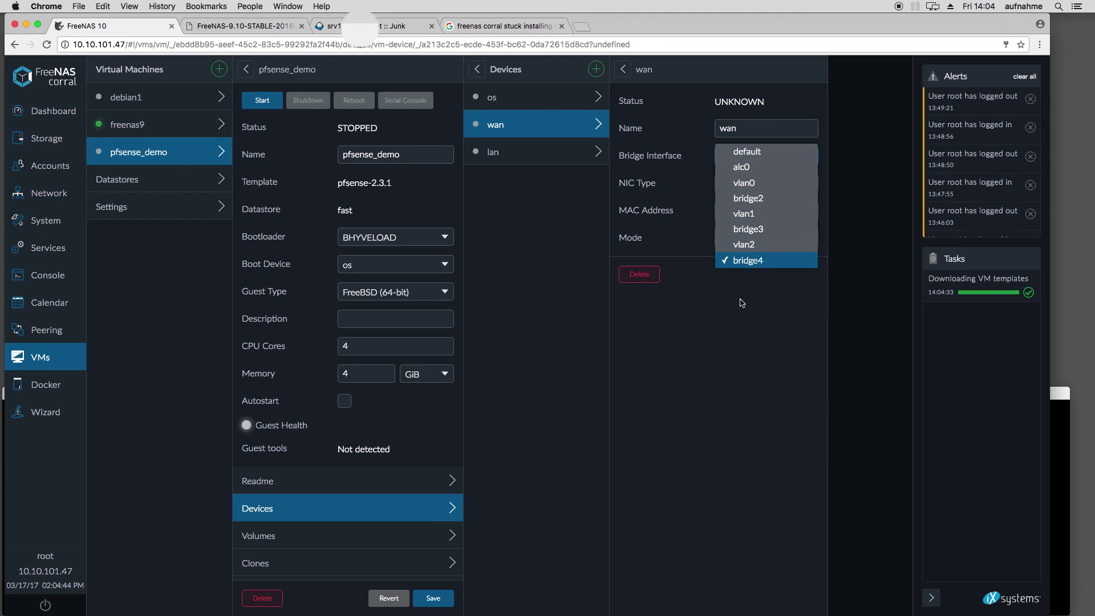
left_click(765, 231)
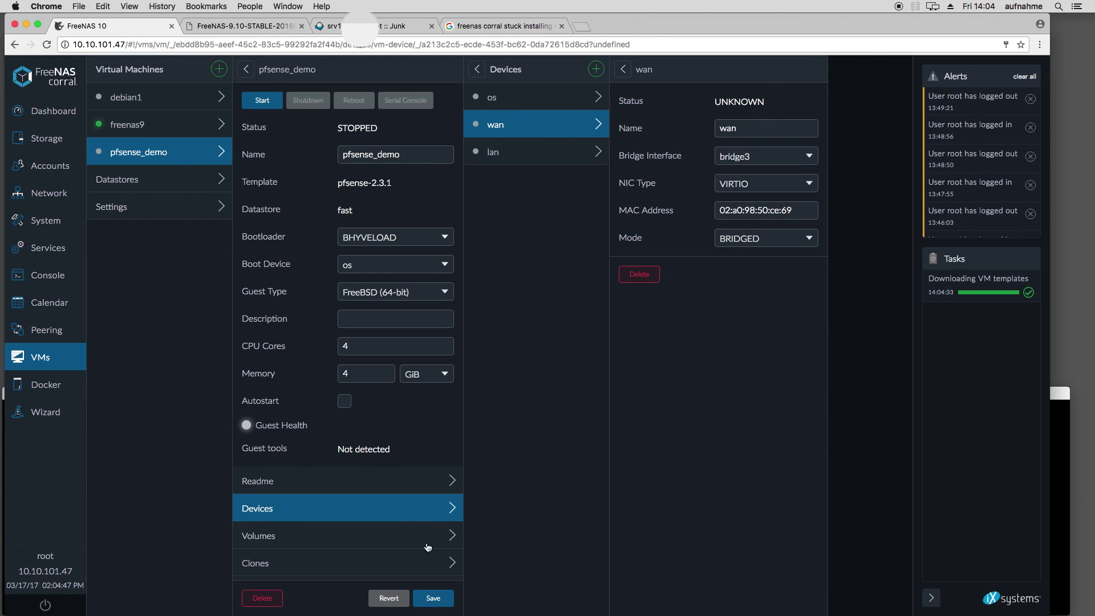
left_click(435, 599)
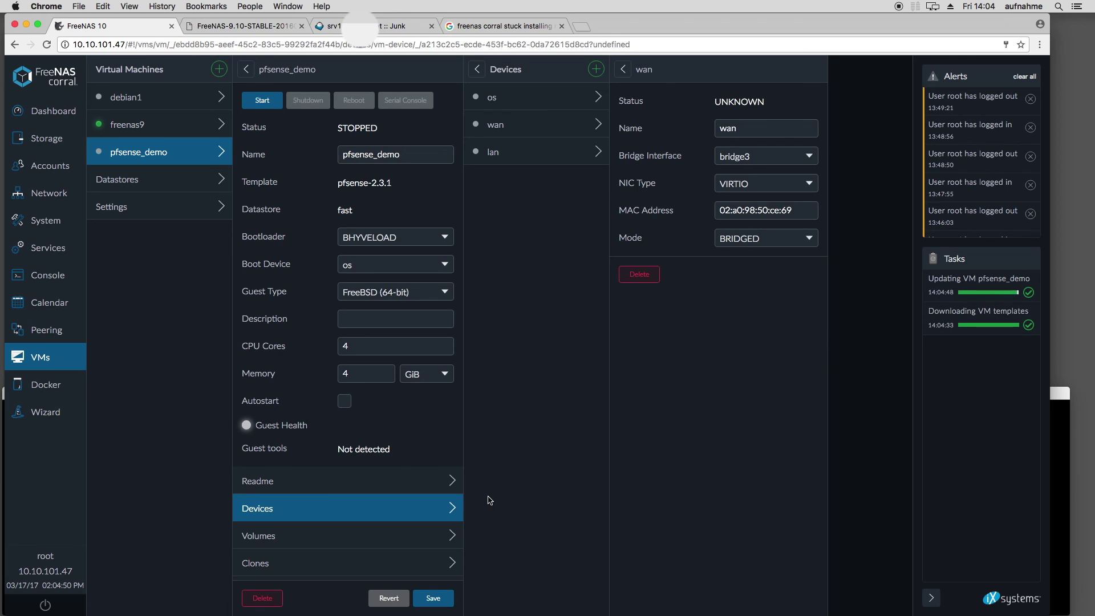